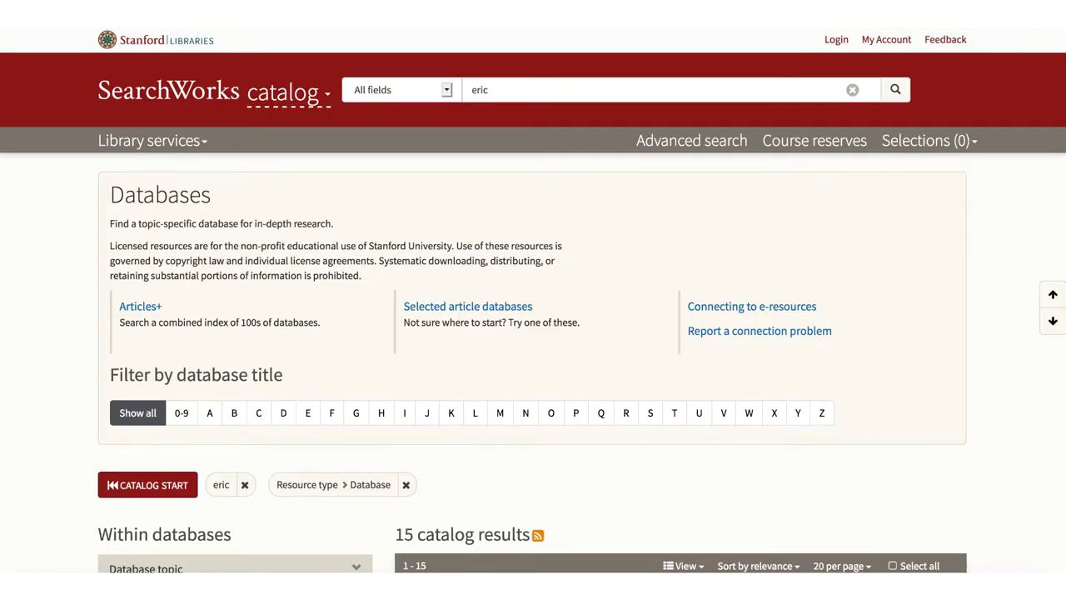
- Look up "school reform" in the ERIC thesaurus, follow Comprehensive School Reform, and open the notes for Educational Change
scroll(803, 345, "down", 5)
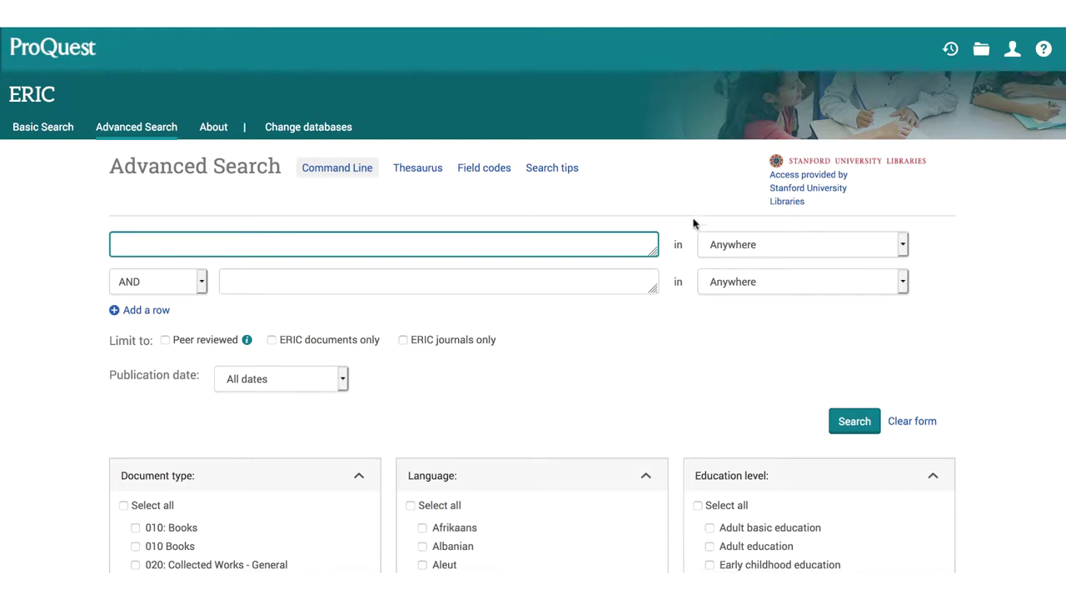
left_click(417, 168)
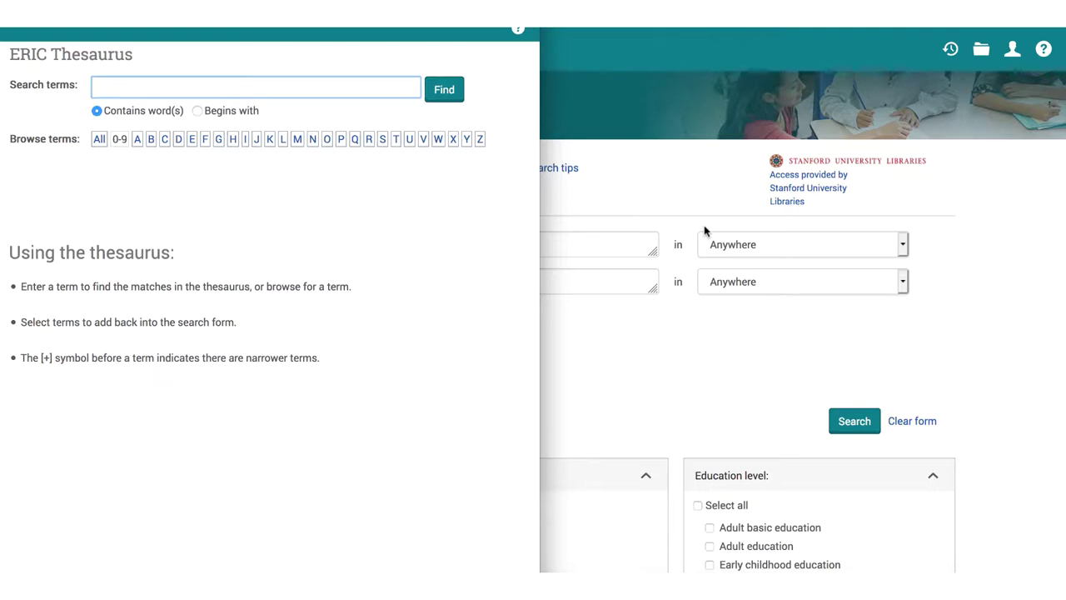
type("school reform")
left_click(436, 100)
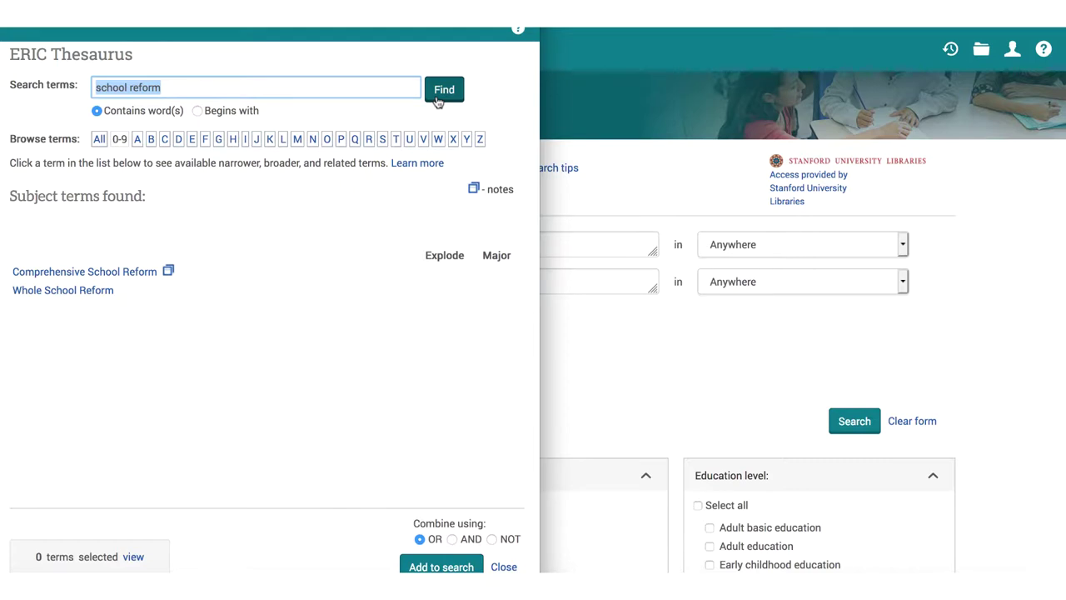
left_click(138, 272)
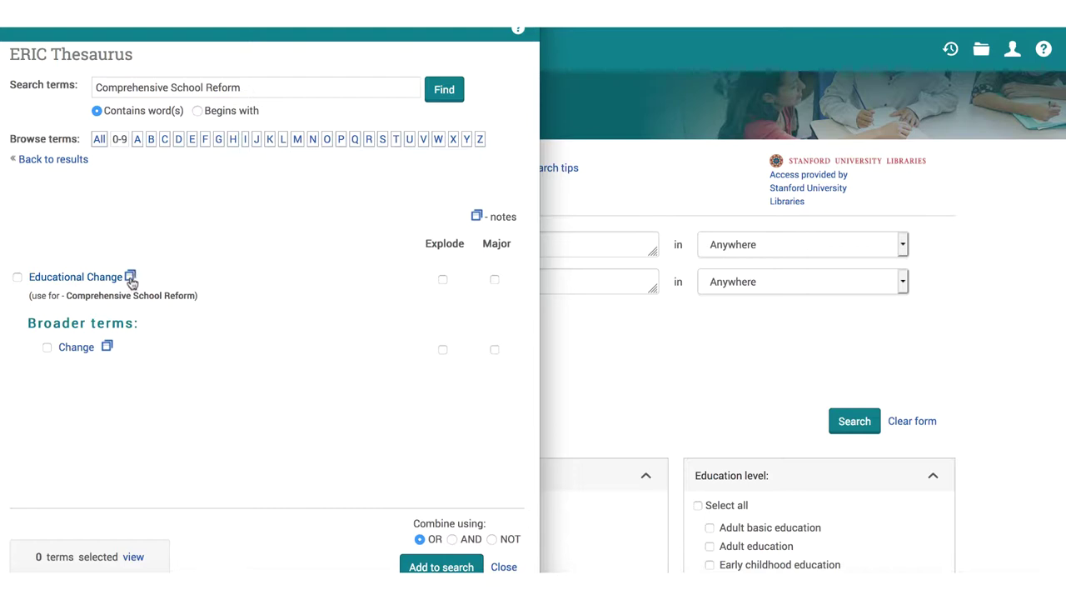
left_click(130, 278)
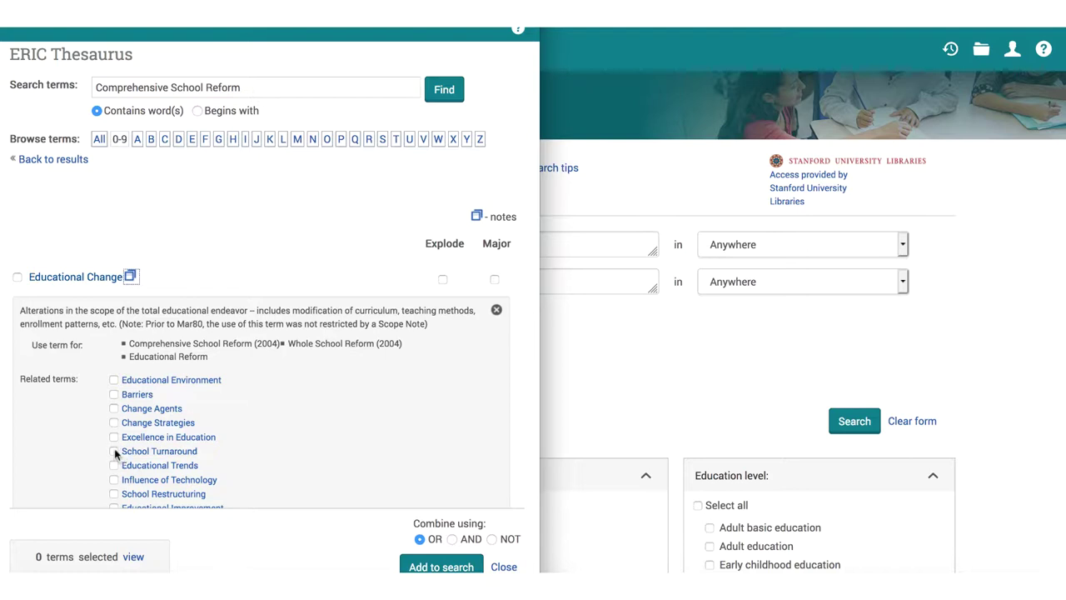
- Add the thesaurus terms Educational Change and School Turnaround, combined with OR, to the search form and run the search
left_click(18, 278)
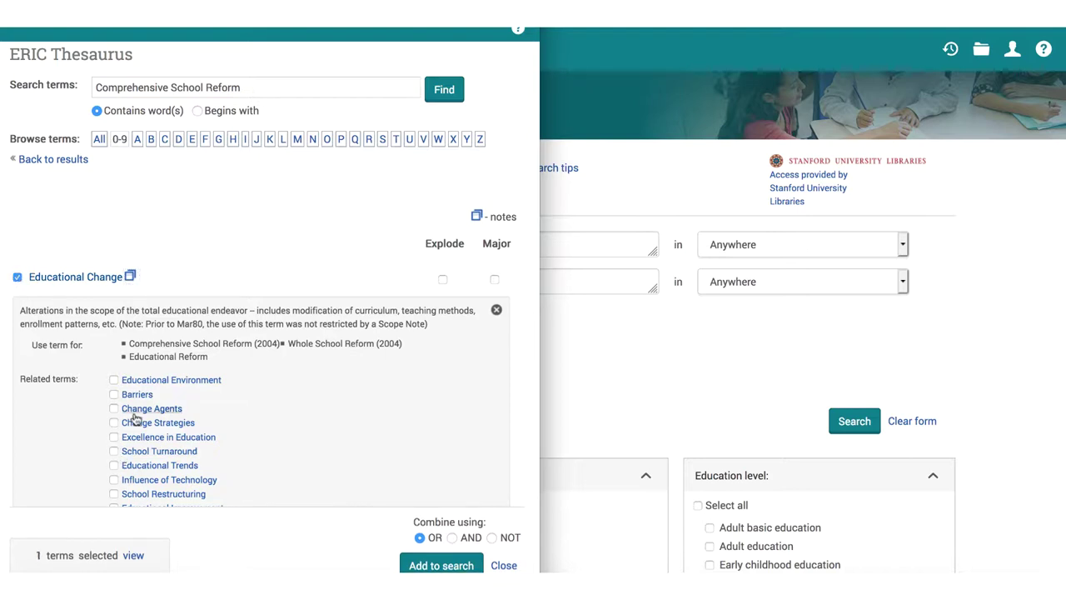
left_click(114, 452)
left_click(441, 567)
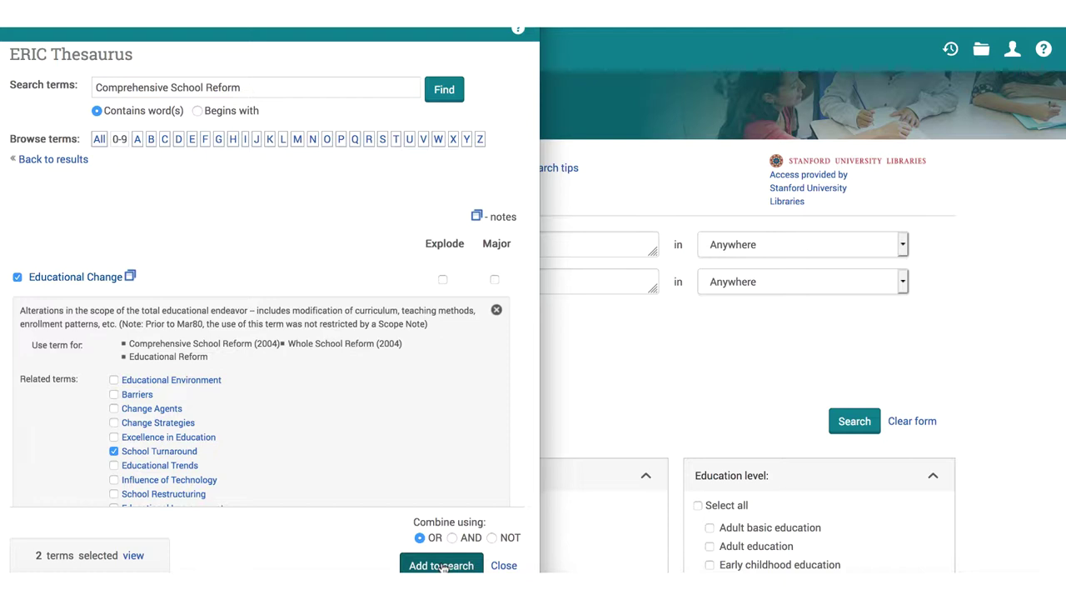
left_click(441, 566)
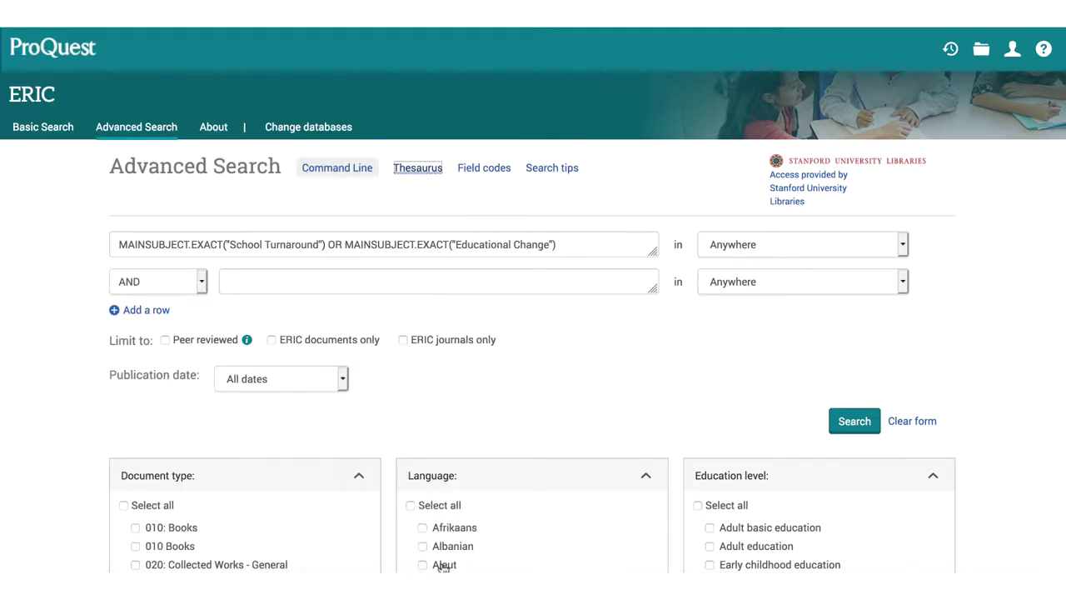
left_click(854, 421)
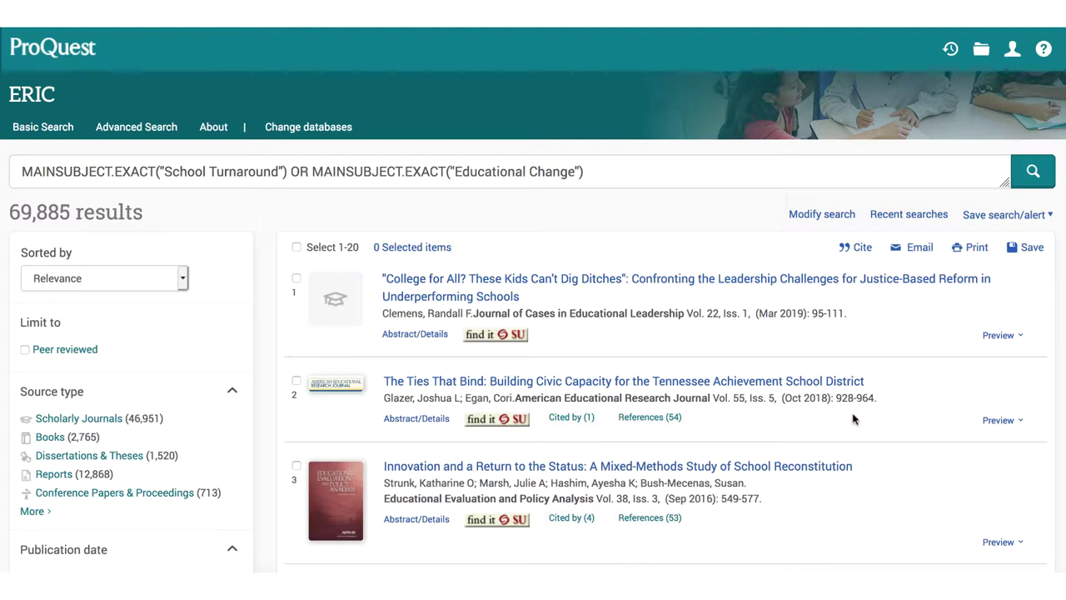
- Limit the results to peer-reviewed Scholarly Journals with a publication date of 2010-2019
left_click(25, 351)
left_click(25, 351)
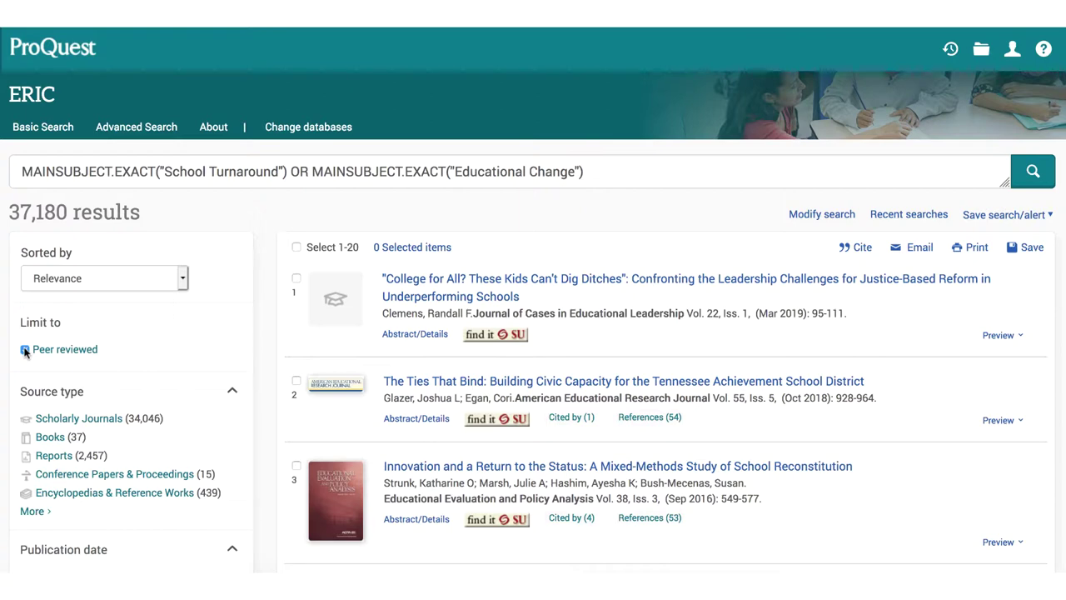
left_click(107, 425)
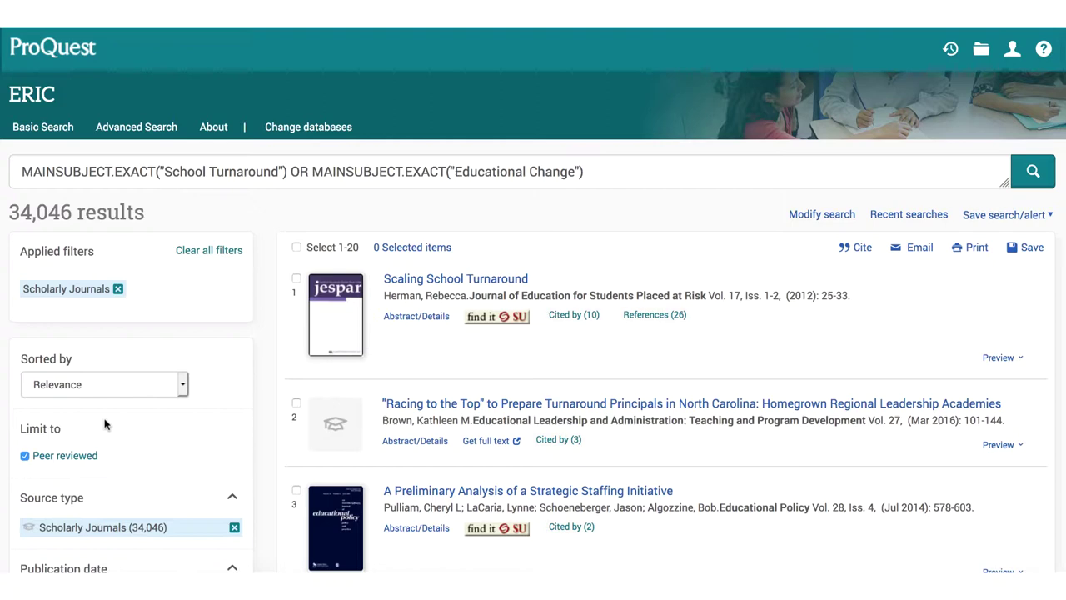
scroll(104, 424, "down", 5)
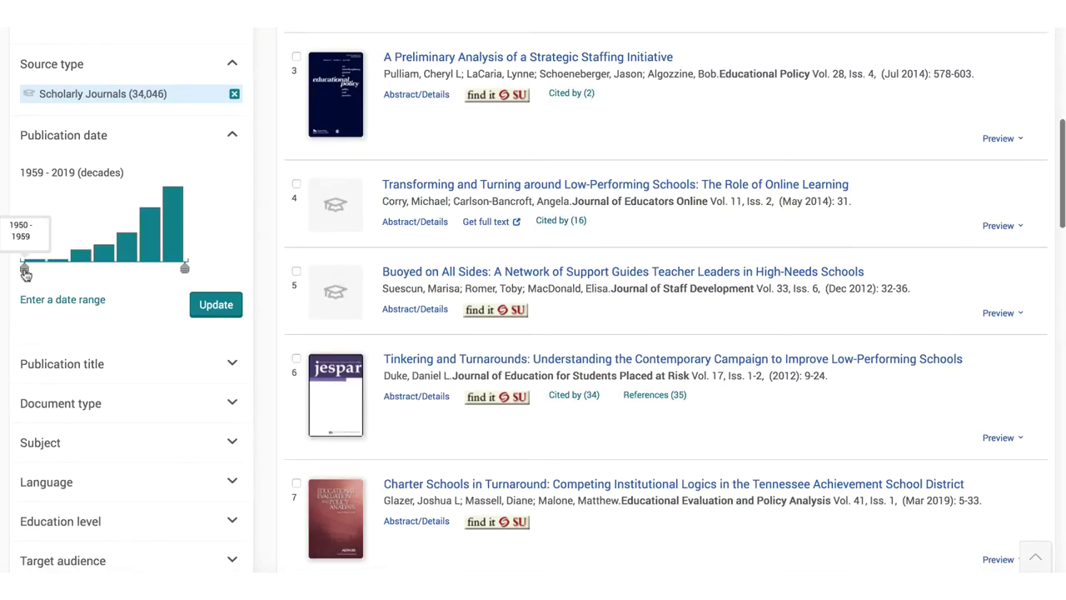
left_click_drag(39, 276, 167, 275)
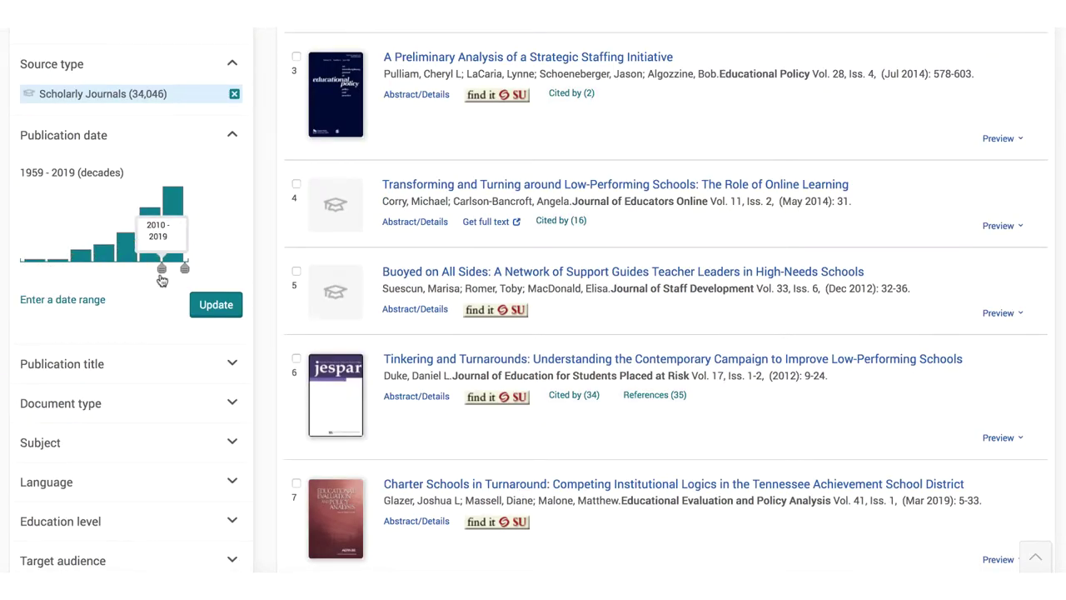
left_click(217, 307)
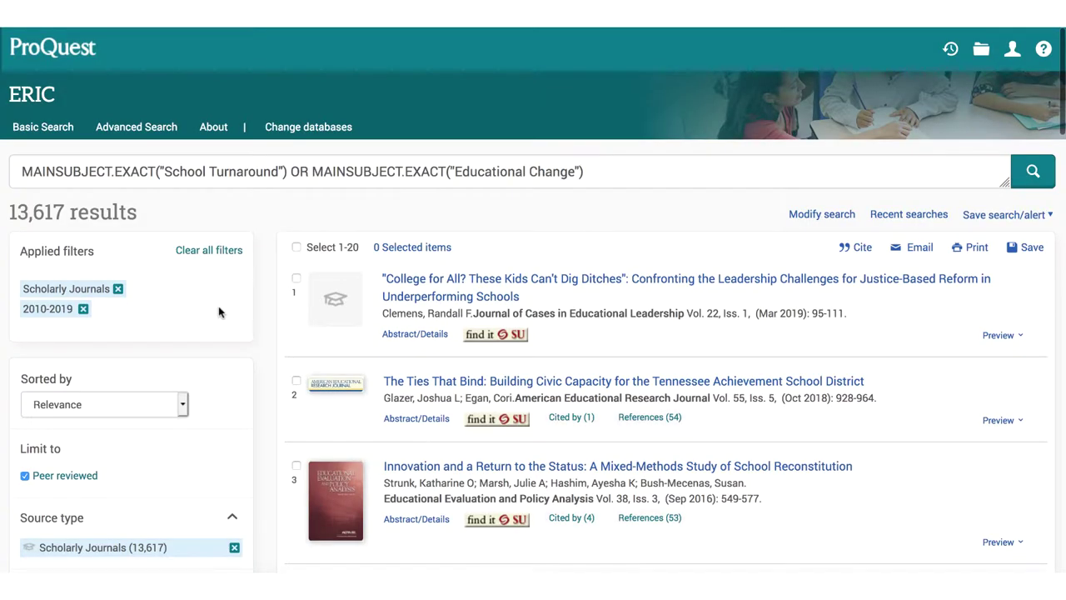
scroll(725, 227, "down", 6)
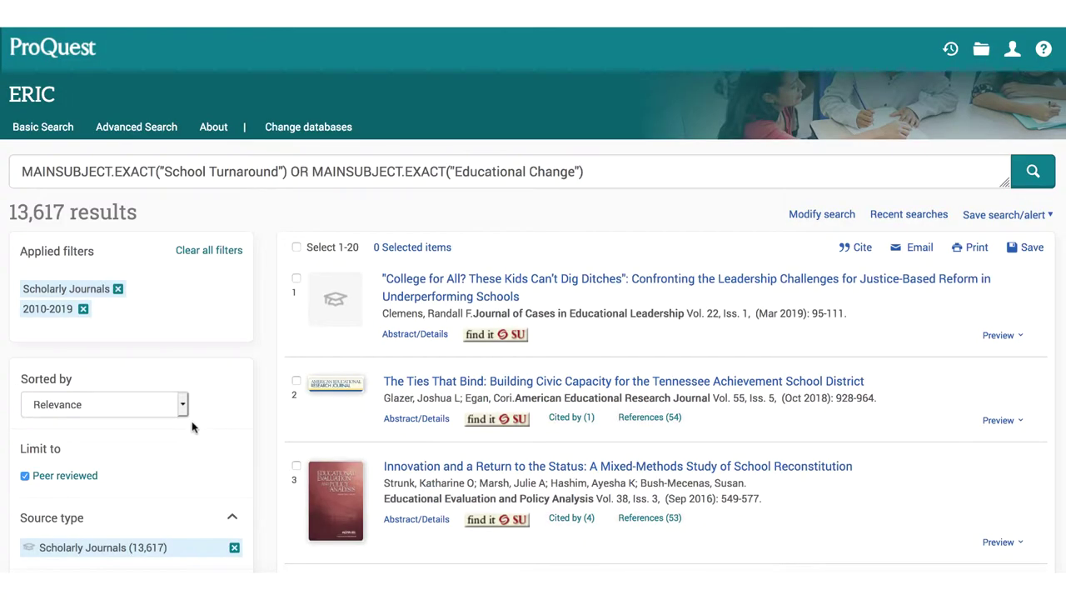
left_click(183, 406)
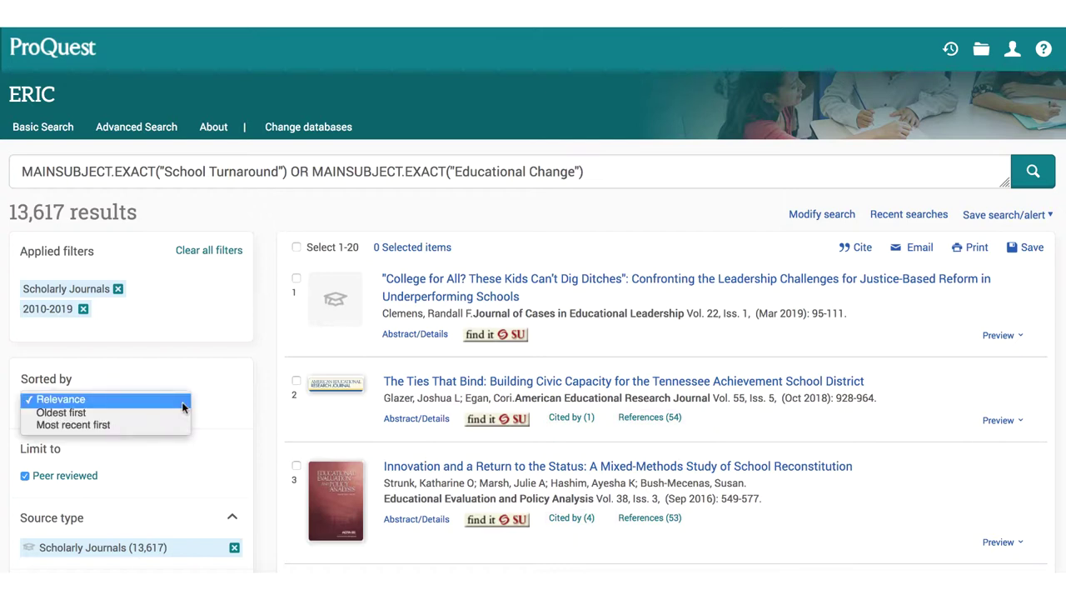
key("Escape")
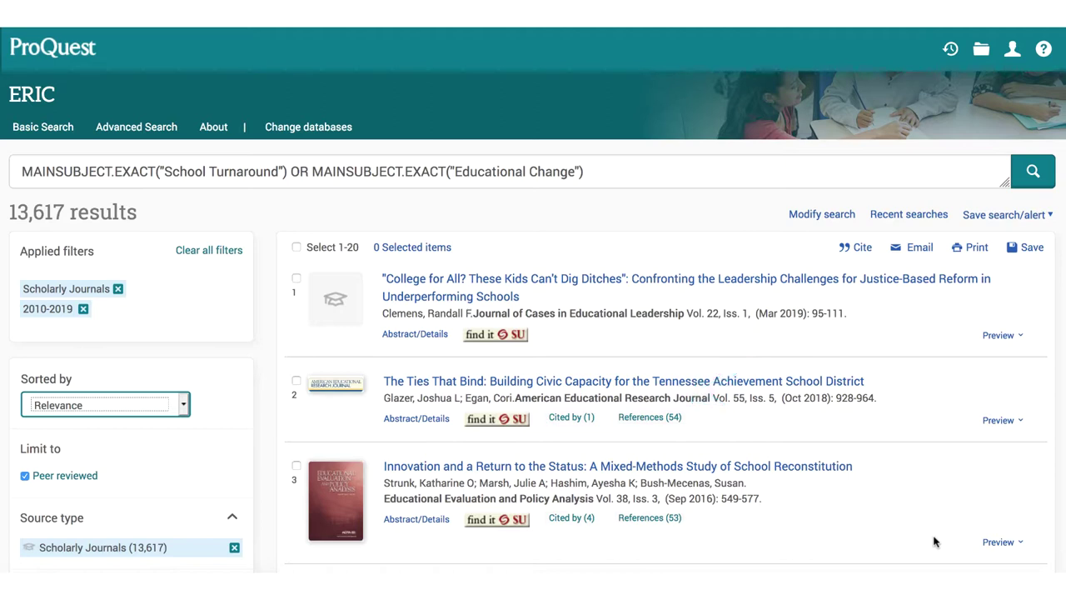
- From the first result's record, run a new search on the indexing terms Educational Change, Social Justice and Urban Schools
left_click(630, 284)
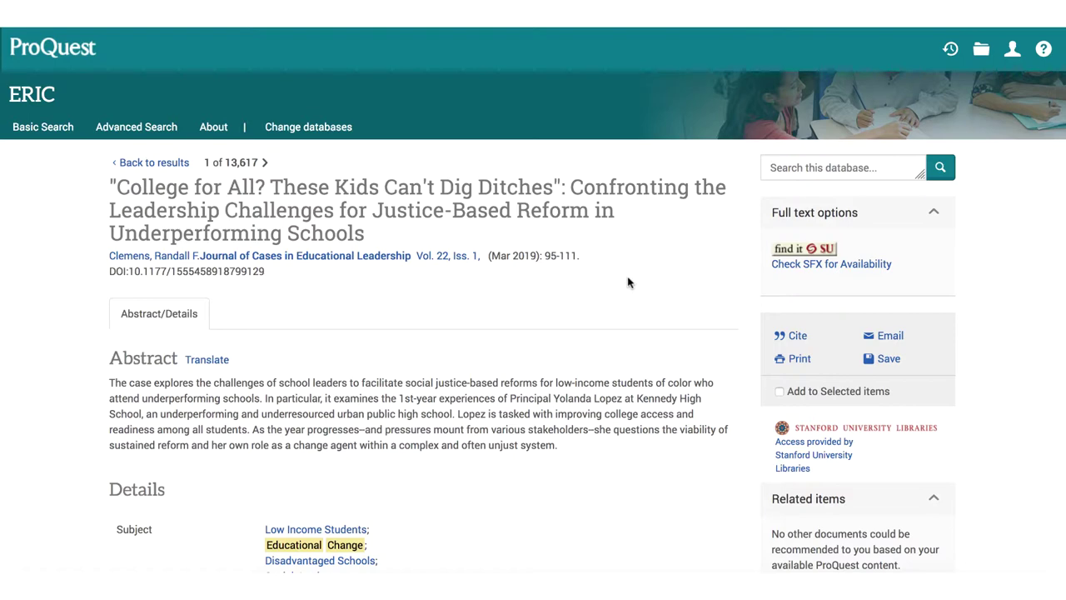
scroll(493, 527, "down", 3)
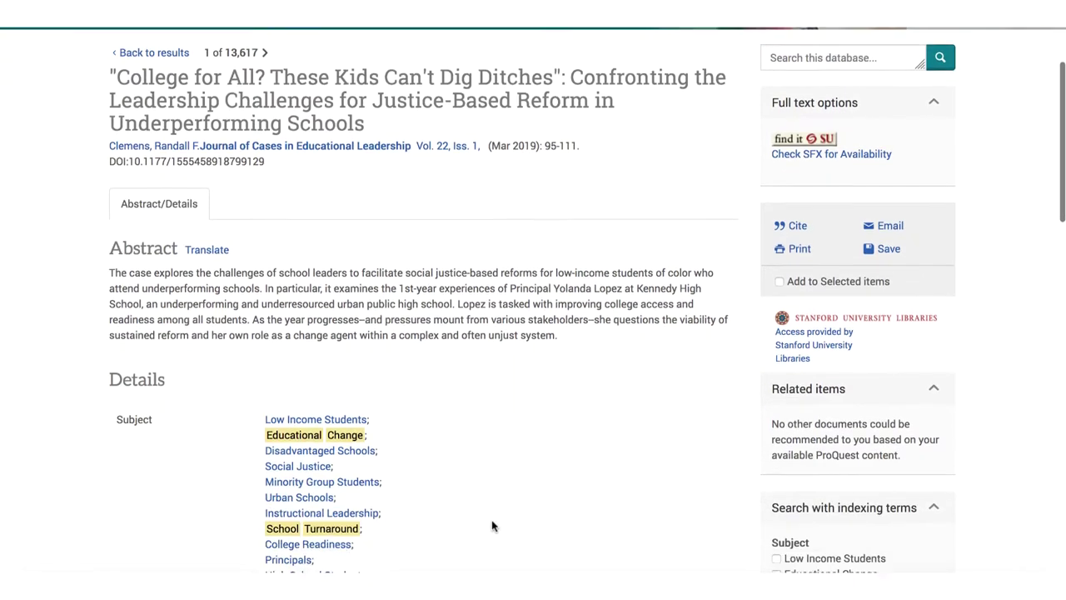
scroll(493, 526, "down", 3)
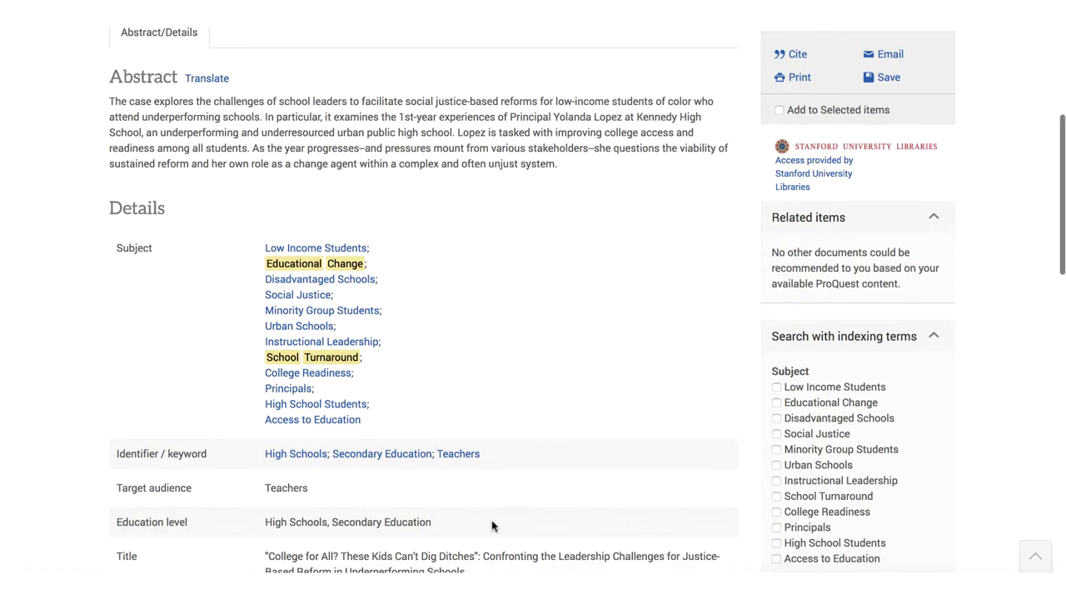
scroll(492, 527, "down", 1)
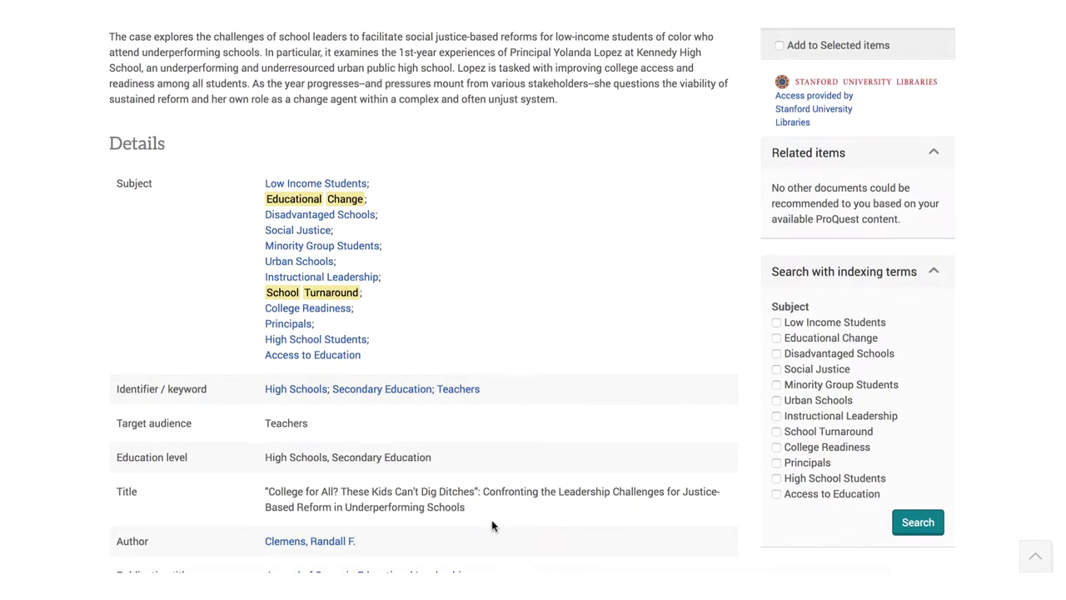
left_click(777, 338)
left_click(777, 370)
left_click(776, 402)
left_click(906, 527)
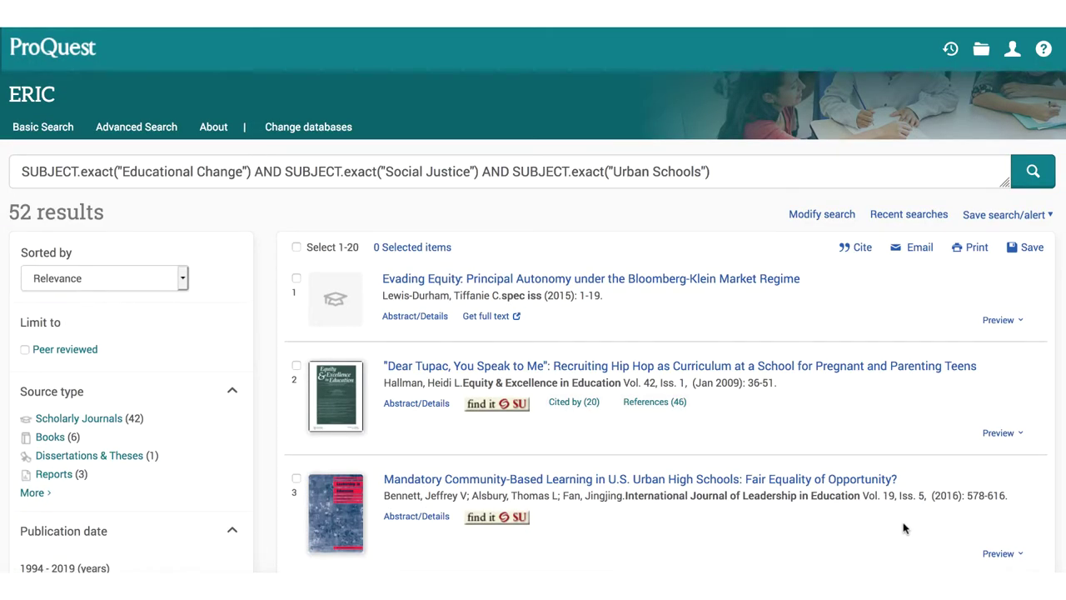
- Reopen the limited search S4 from the recent searches and check the first article's journal in the SearchWorks catalog
left_click(893, 219)
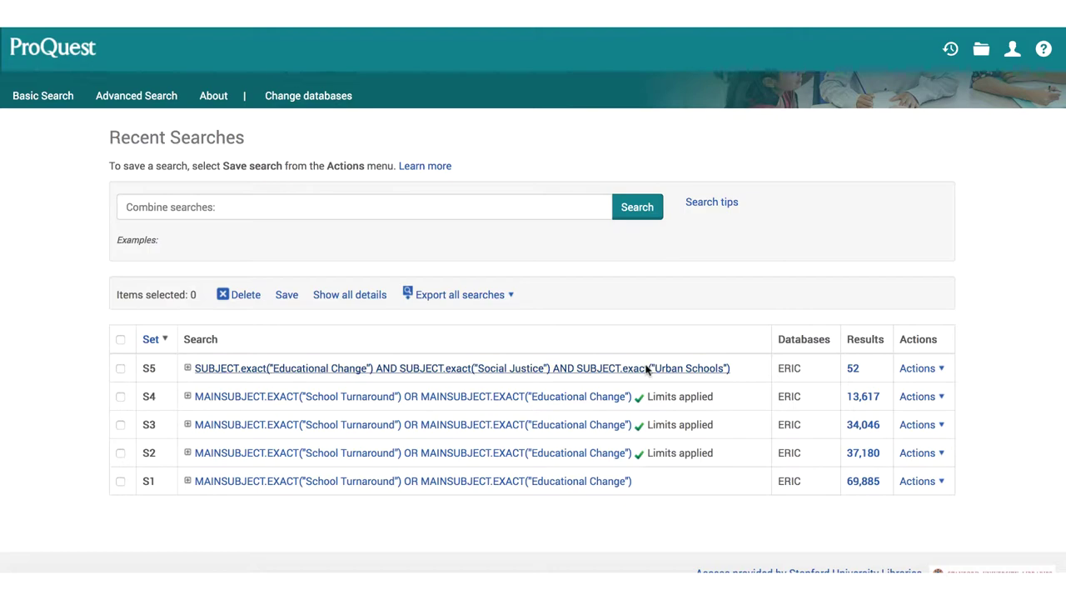
left_click(566, 400)
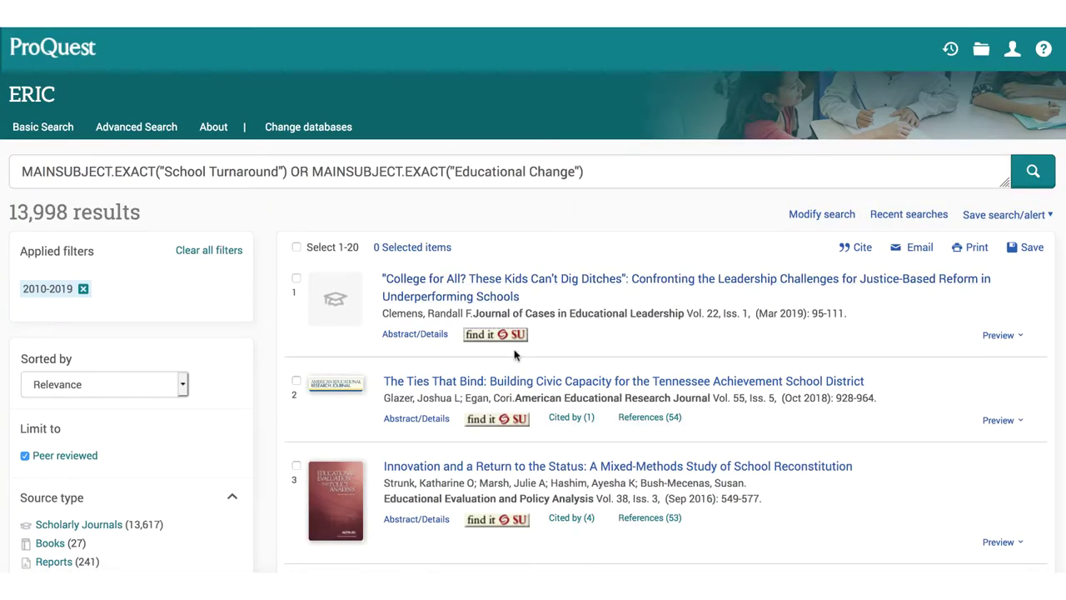
left_click(509, 335)
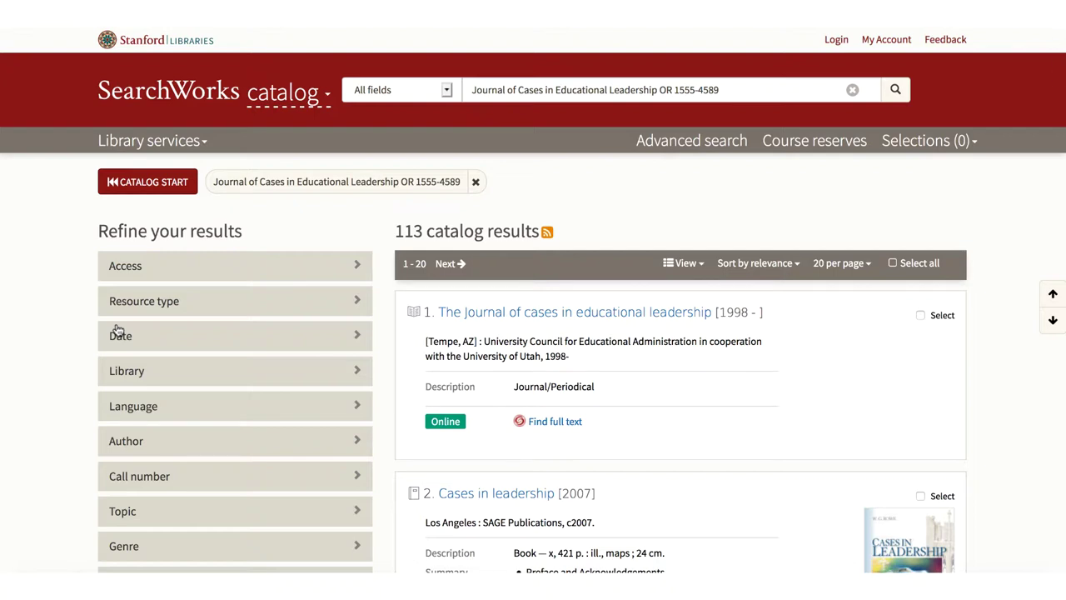
left_click(202, 143)
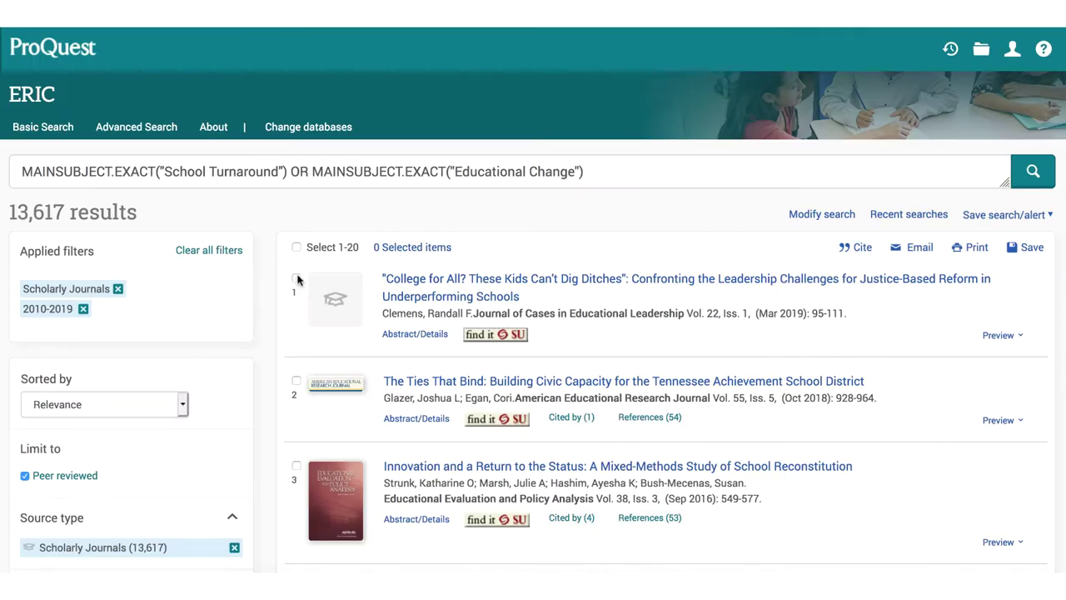
- Add the first two results to the selected items and open the selected items folder
left_click(297, 278)
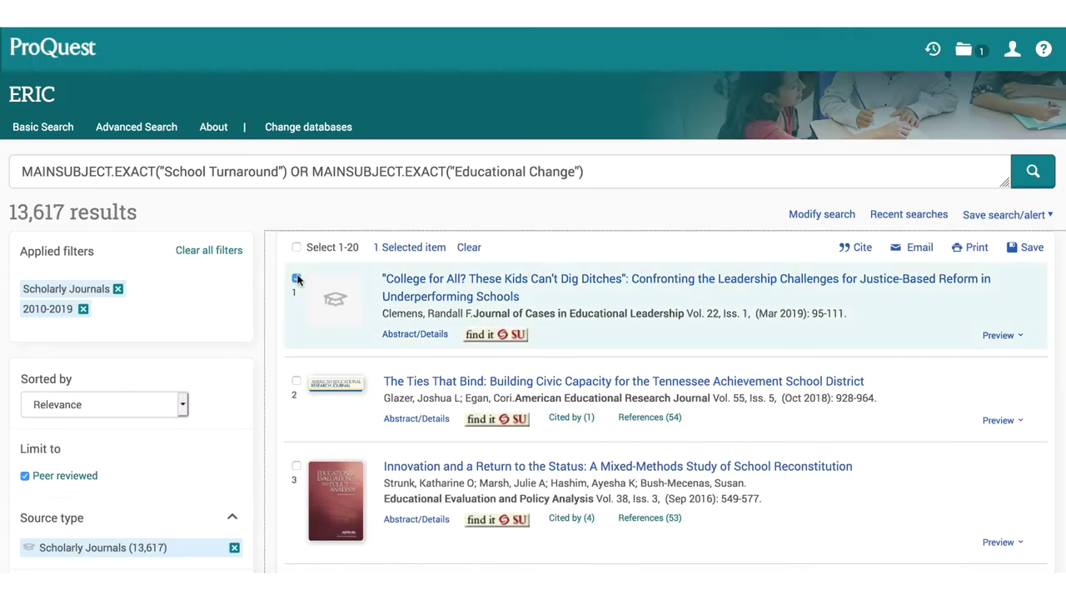
left_click(296, 380)
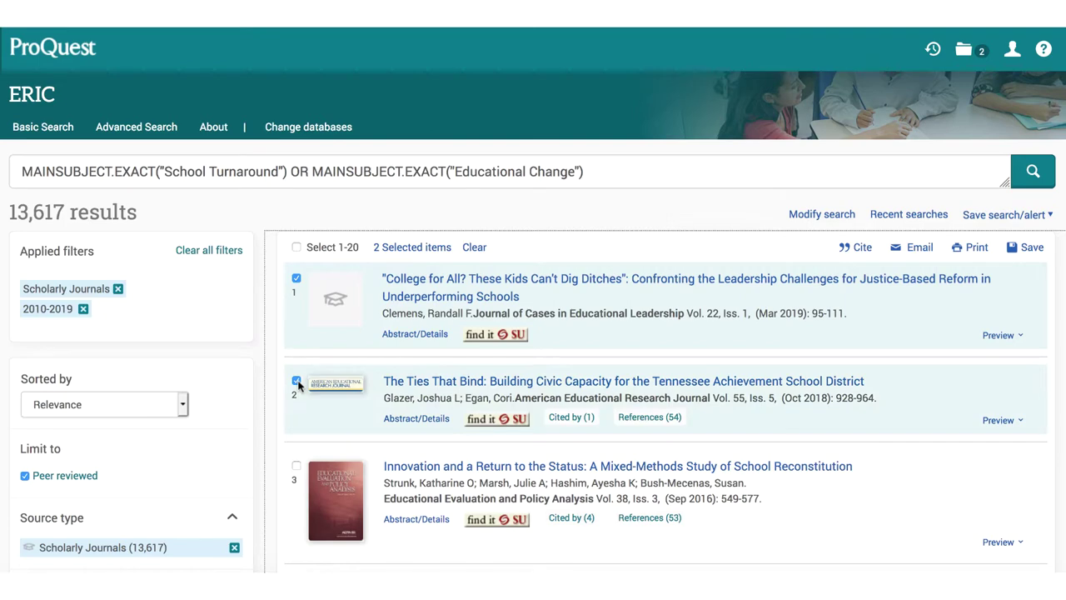
left_click(975, 55)
left_click(923, 204)
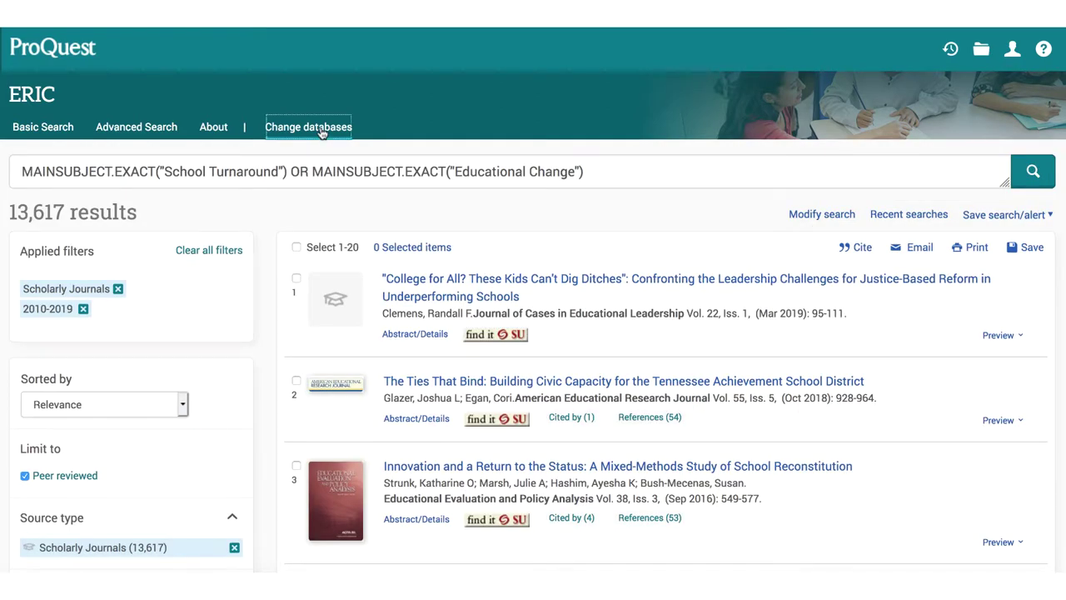
- Change the searched database from ERIC to Sociological Abstracts
left_click(321, 130)
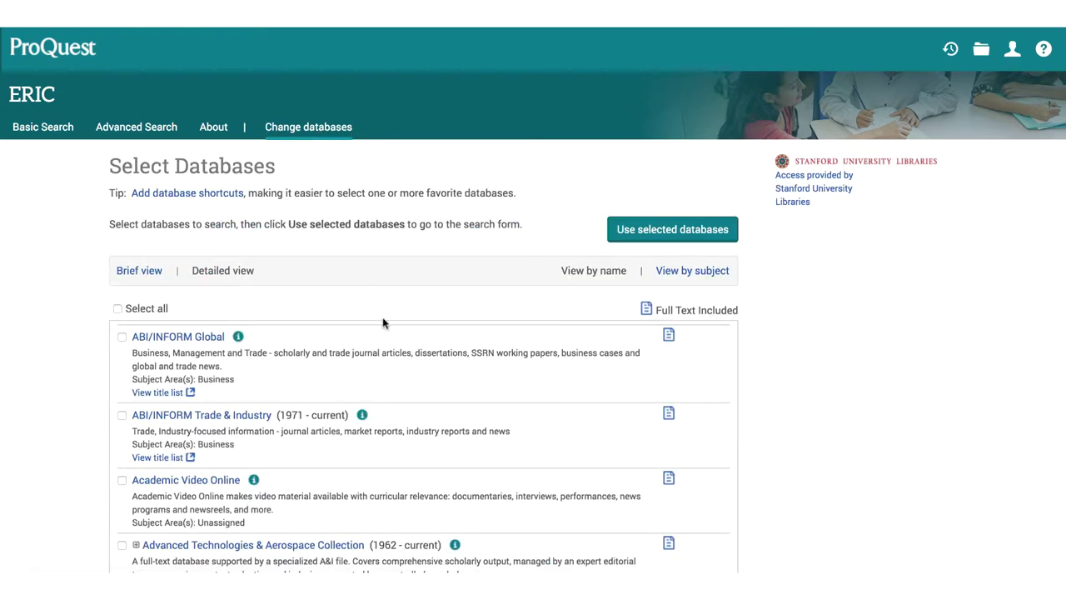
scroll(383, 322, "down", 20)
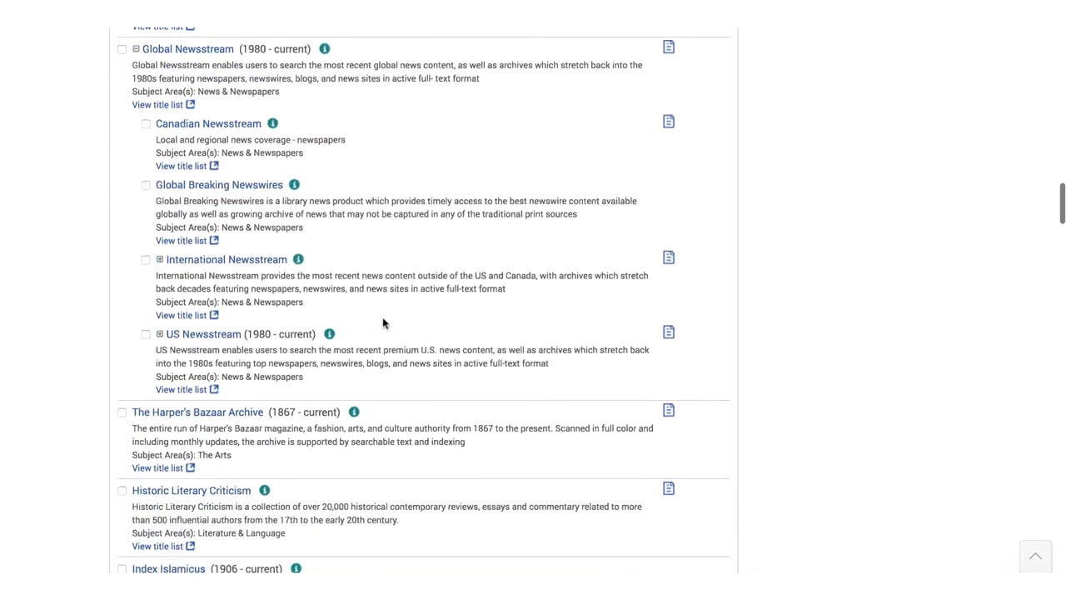
scroll(384, 322, "down", 20)
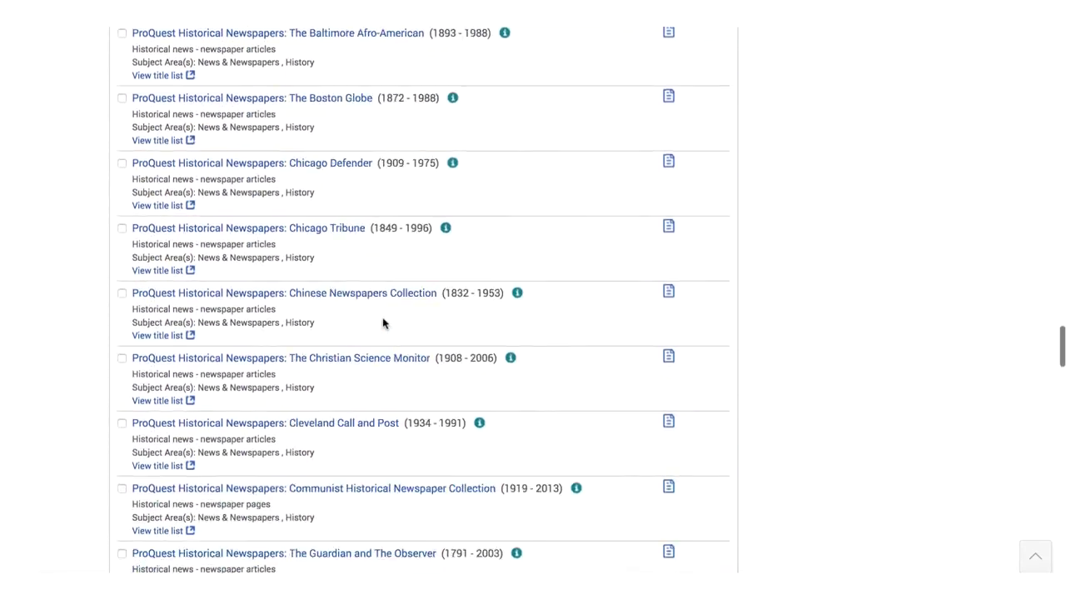
scroll(383, 322, "down", 20)
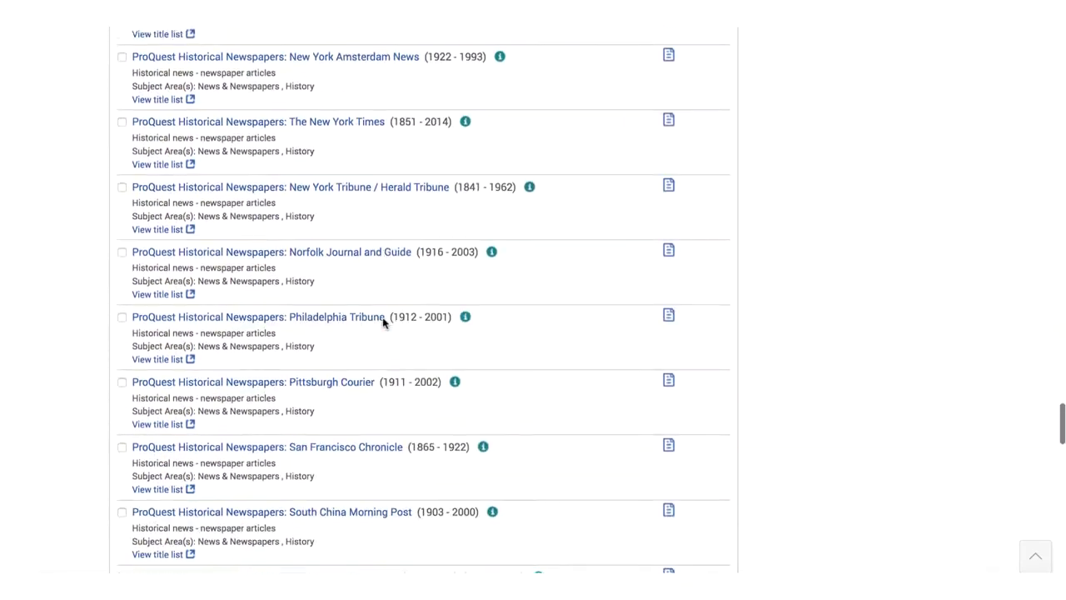
scroll(383, 322, "down", 20)
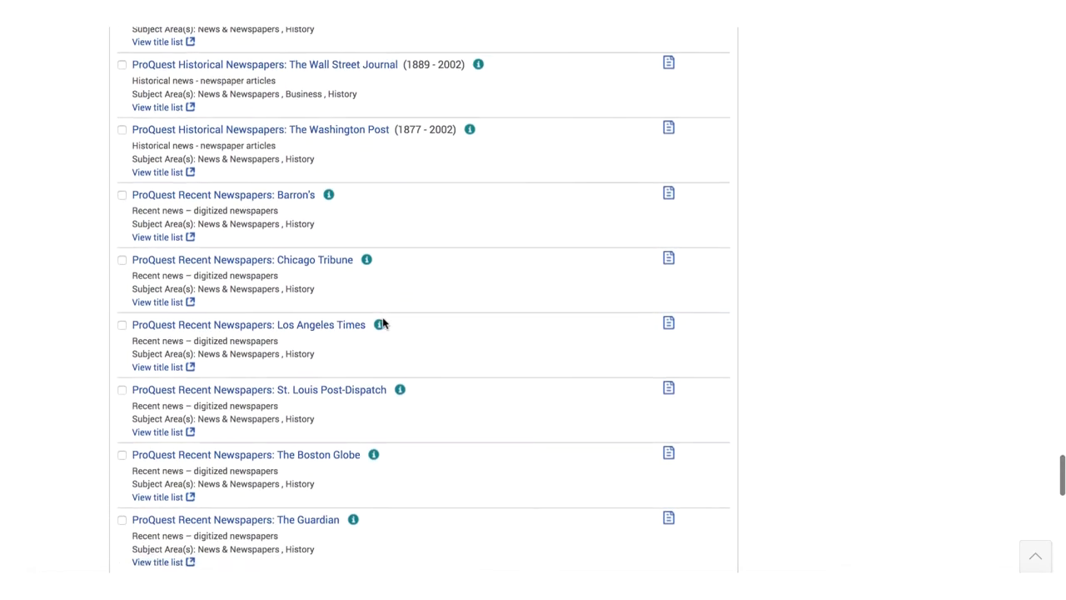
scroll(383, 323, "down", 20)
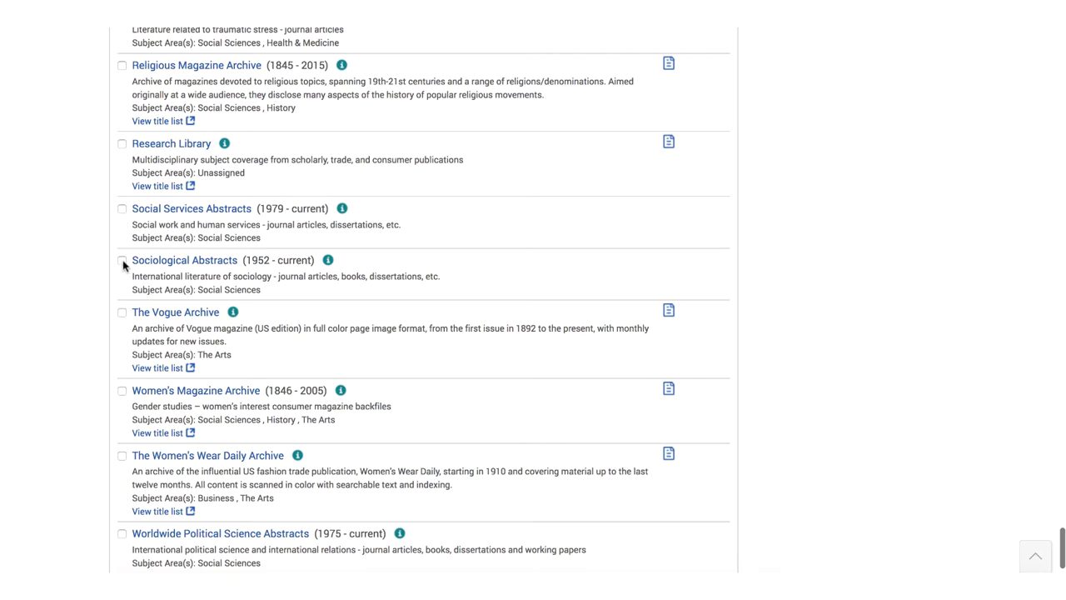
left_click(157, 267)
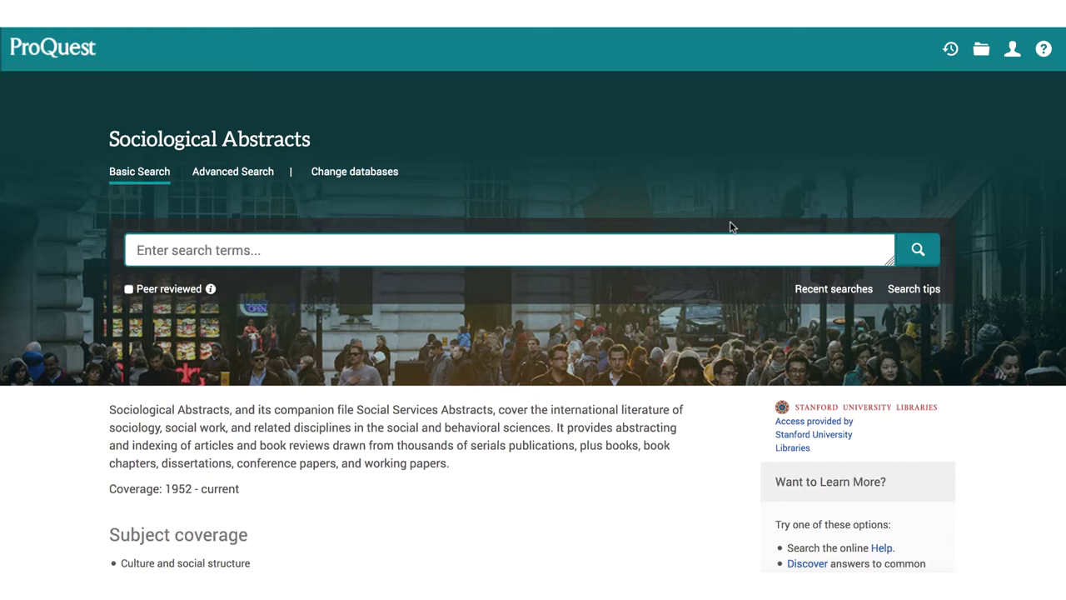
- Look up "school reform" in the Sociological Thesaurus from the advanced search and open the School Reform term
left_click(252, 175)
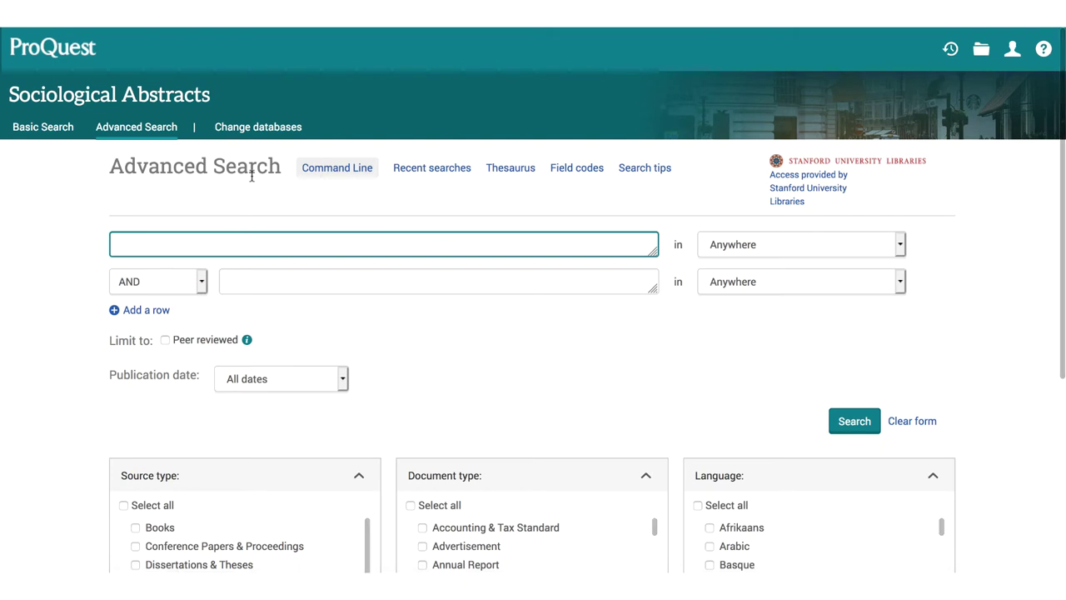
left_click(519, 174)
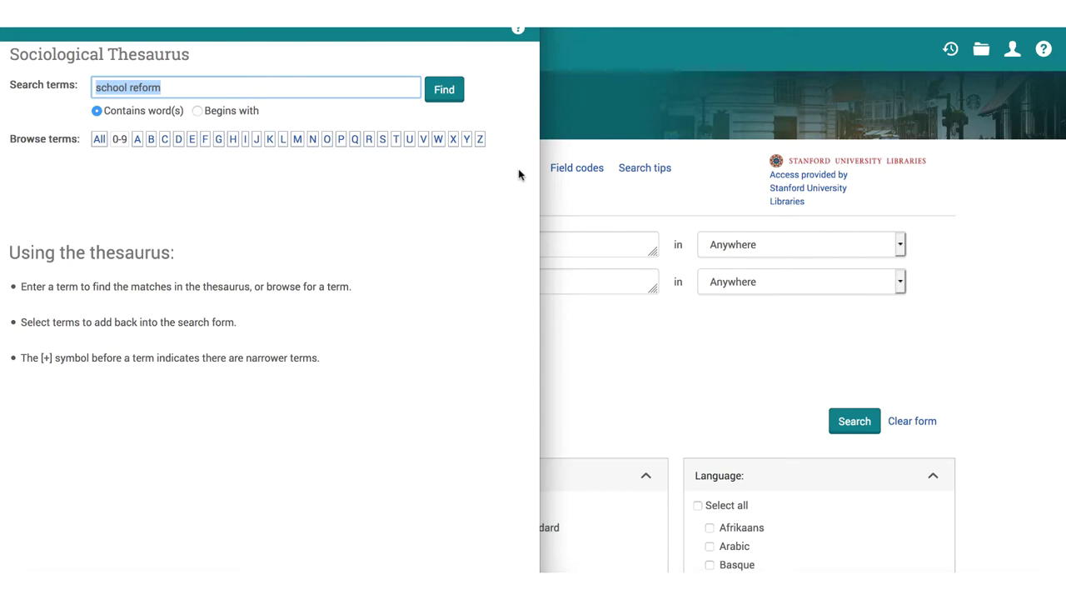
left_click(444, 94)
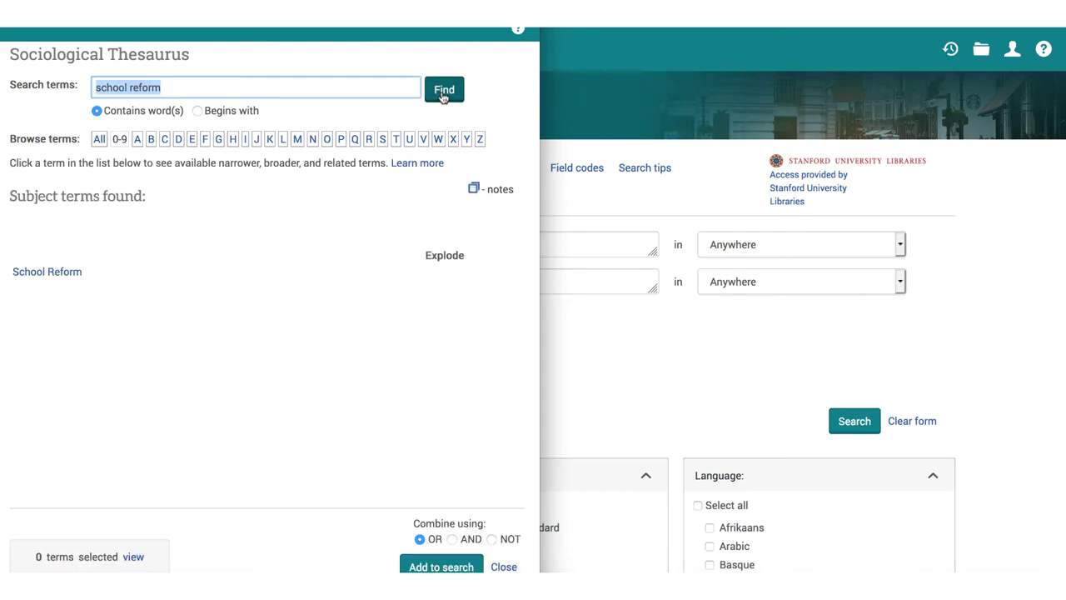
left_click(77, 273)
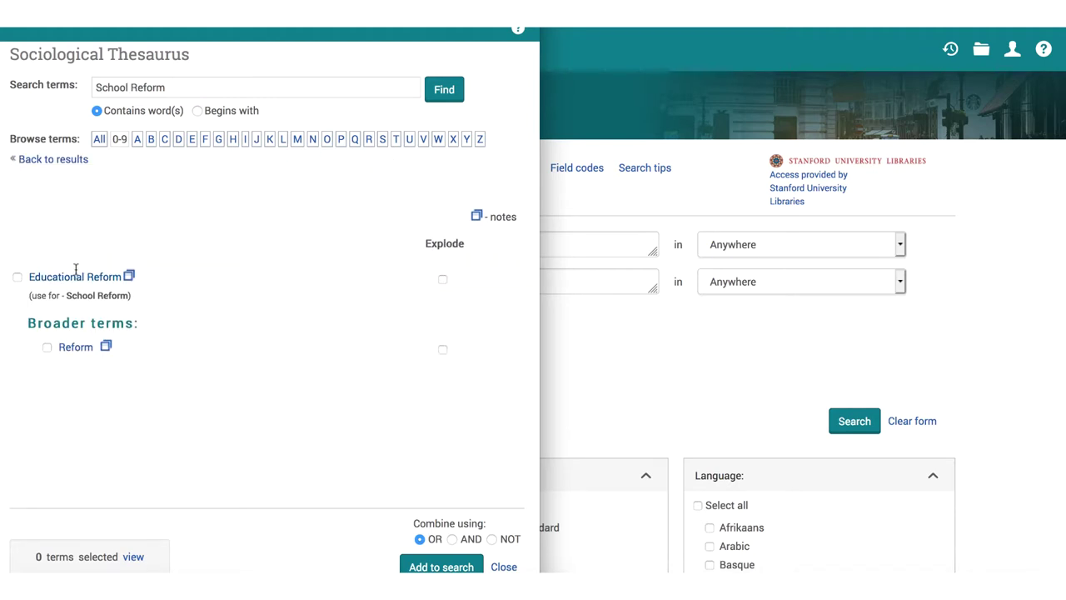